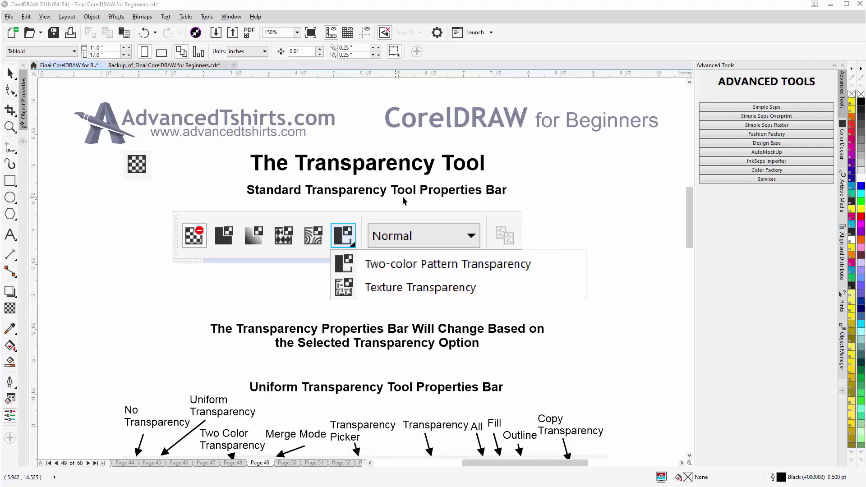
Examine the Transparency tool page and its three sample rectangles with uniform, fountain and pattern transparency
key("F3")
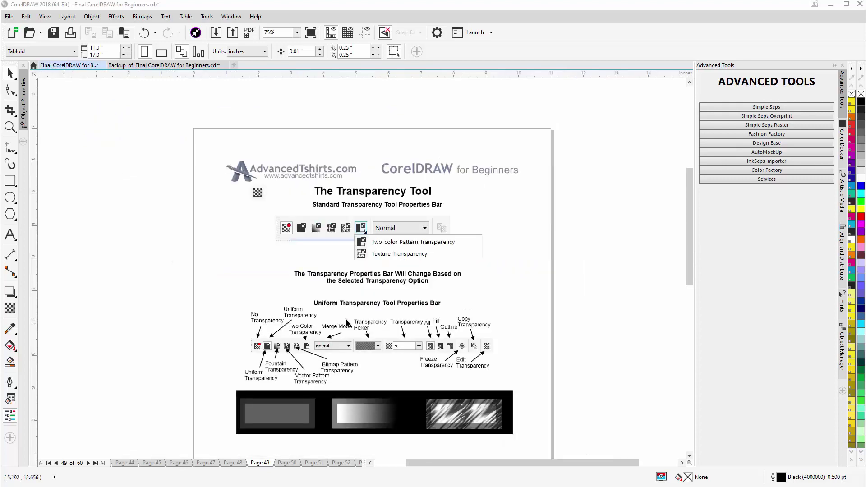
scroll(345, 343, "up", 2)
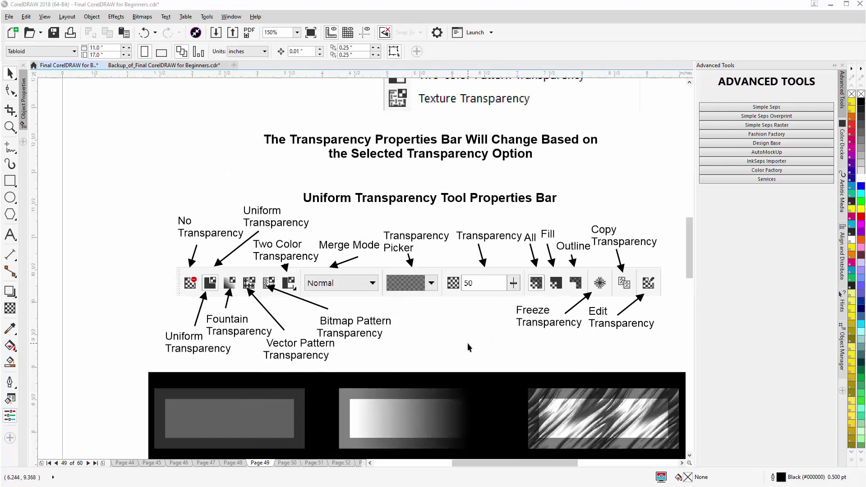
scroll(467, 343, "down", 2)
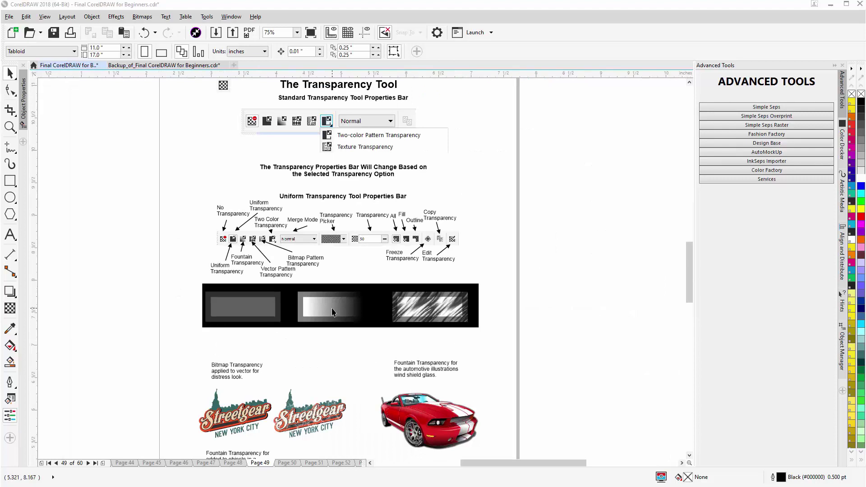
scroll(331, 308, "up", 2)
left_click(174, 272)
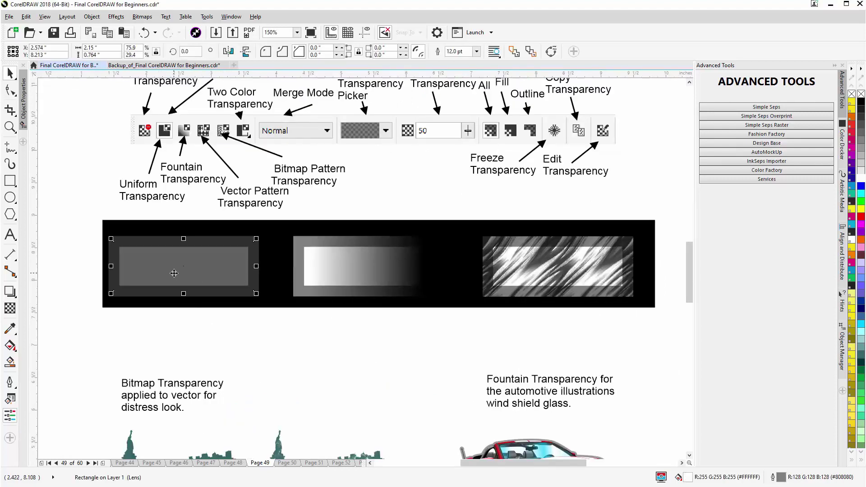
left_click(354, 266)
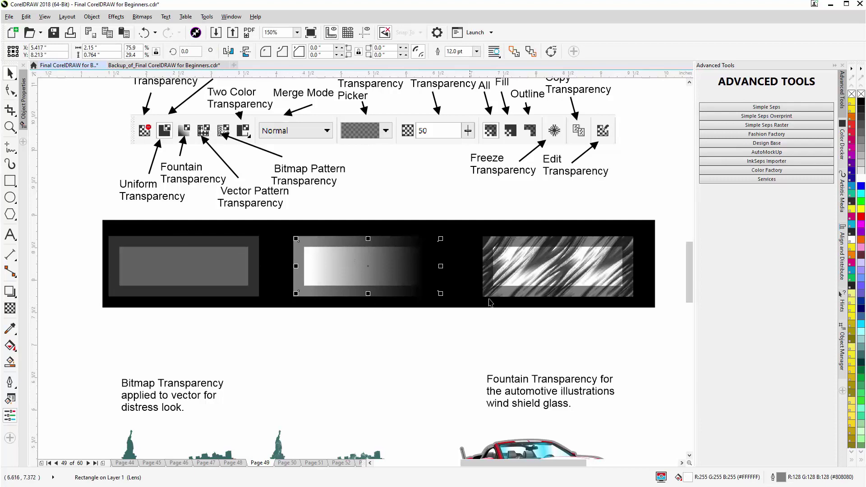
left_click(548, 270)
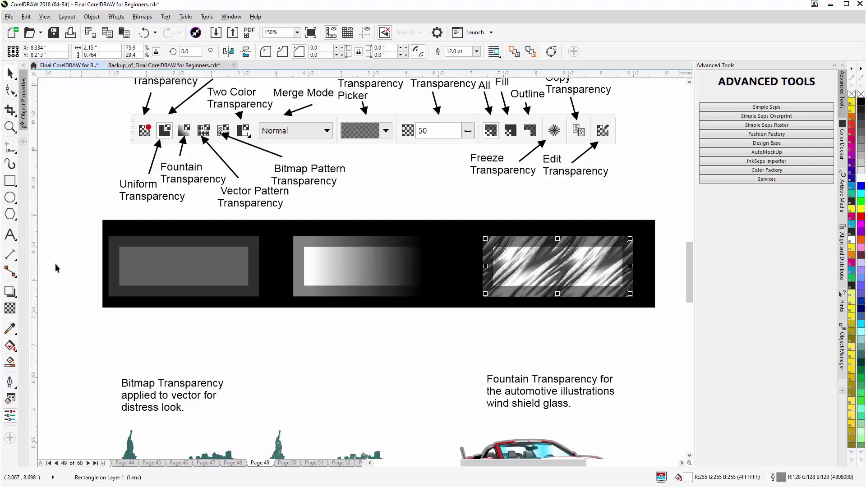
With the Transparency tool, limit the uniform sample rectangle's transparency to the fill only, and after that to the outline only
left_click(9, 310)
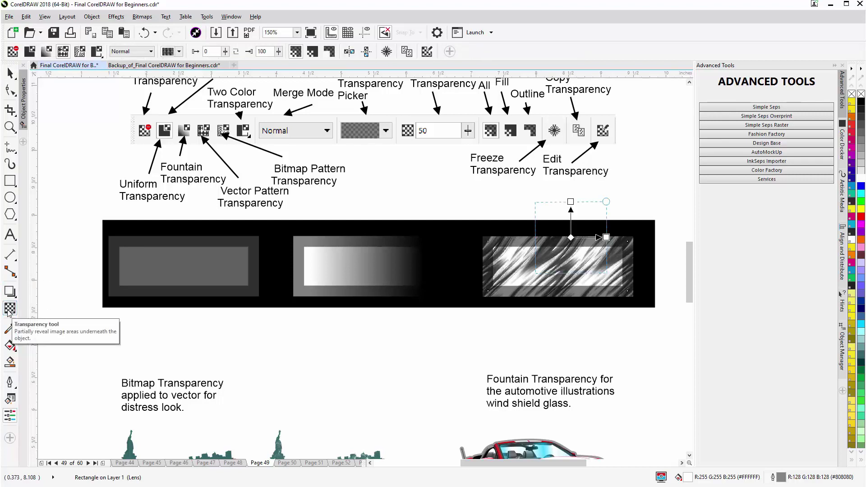
left_click(179, 267)
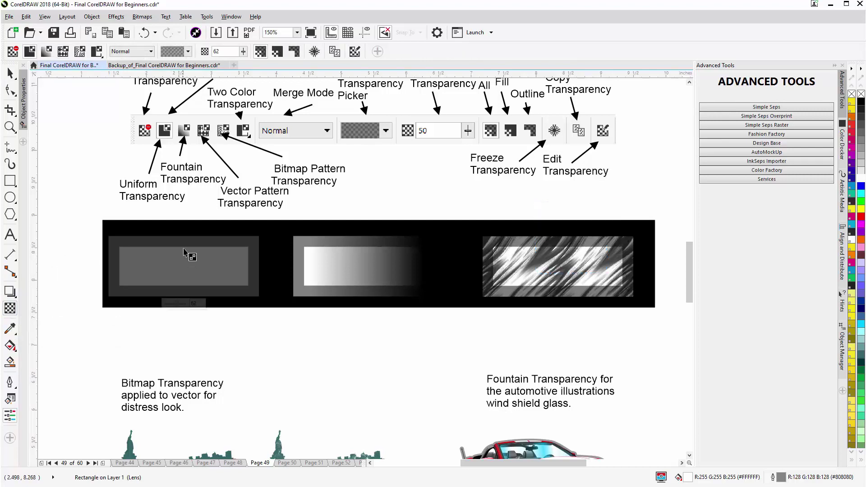
left_click(275, 53)
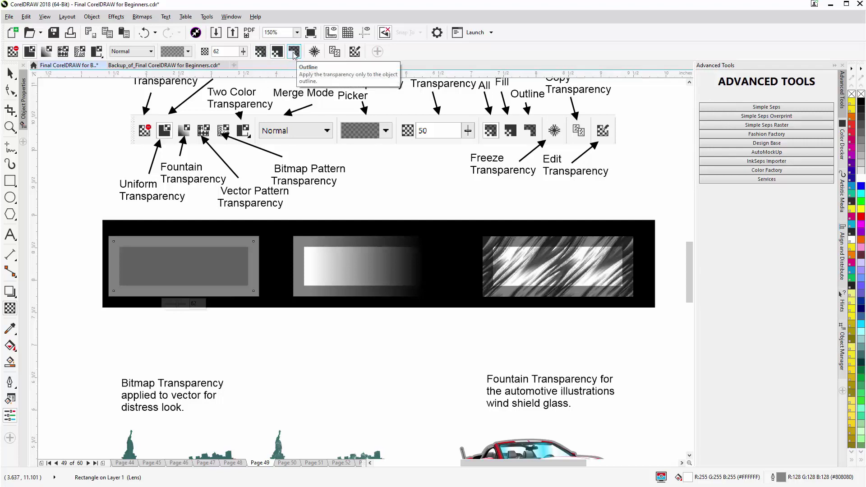
left_click(294, 52)
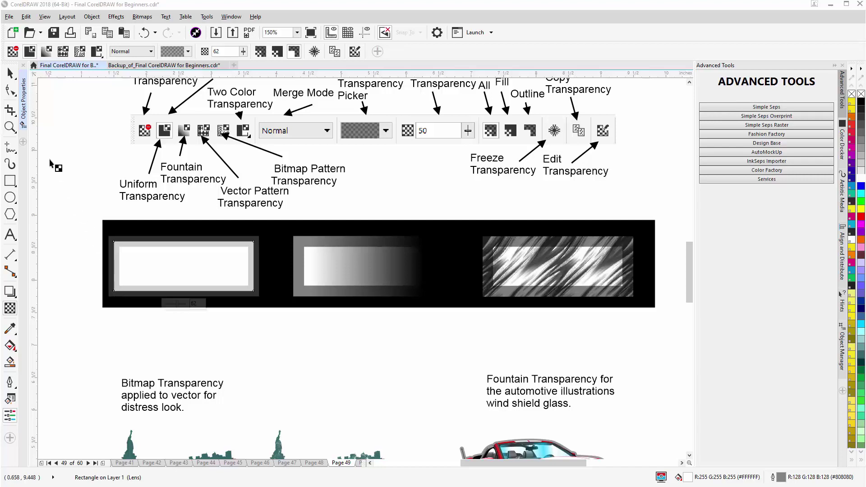
Position the uniform sample rectangle's outline outside its edge and set the outline's transparency to 74
left_click(25, 118)
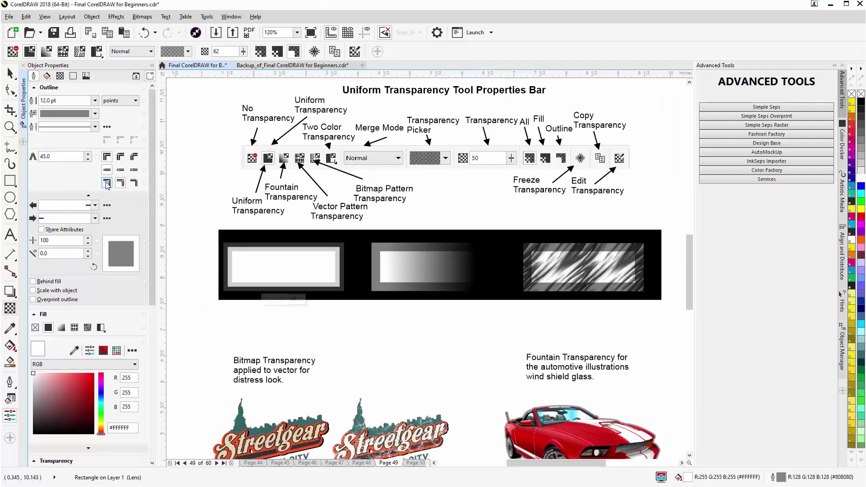
left_click(107, 184)
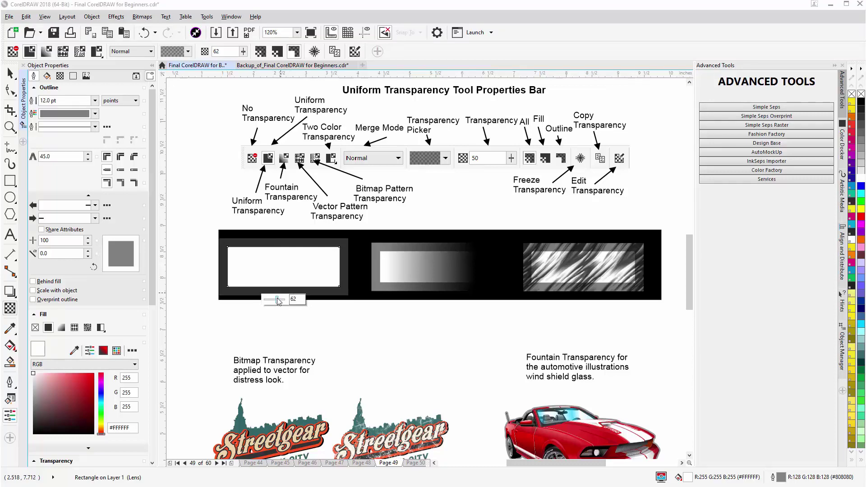
left_click_drag(278, 301, 280, 302)
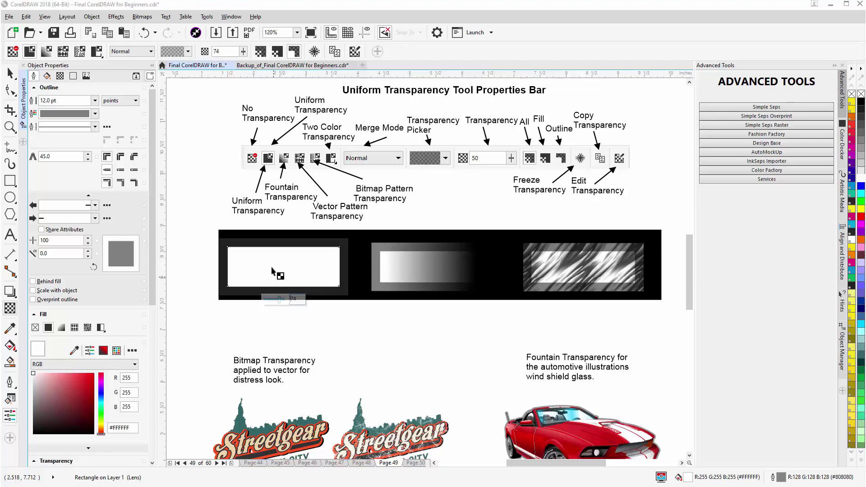
Try the rectangle's transparency on the fill only, and after that apply it to both fill and outline
left_click(277, 52)
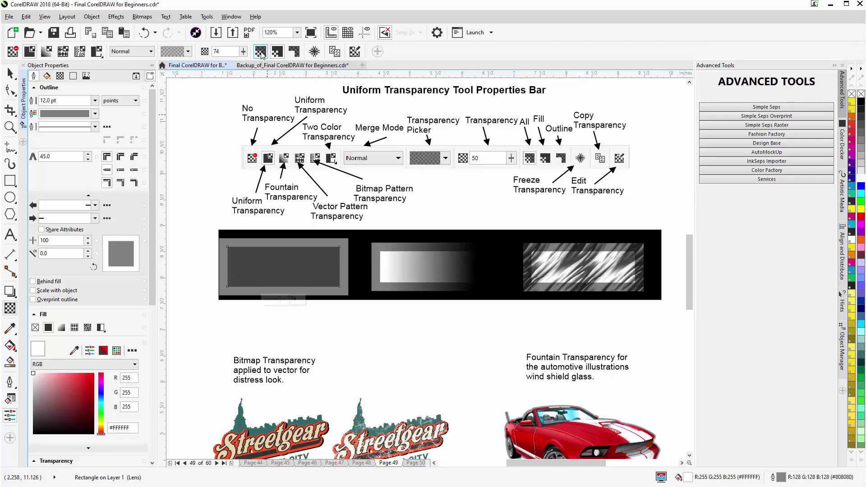
left_click(261, 53)
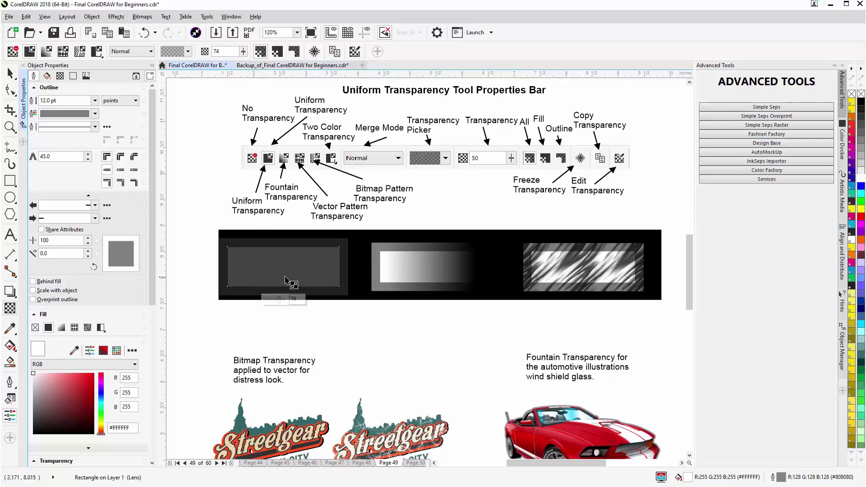
Compare the transparency controls of the fountain, pattern and uniform sample rectangles
left_click(405, 273)
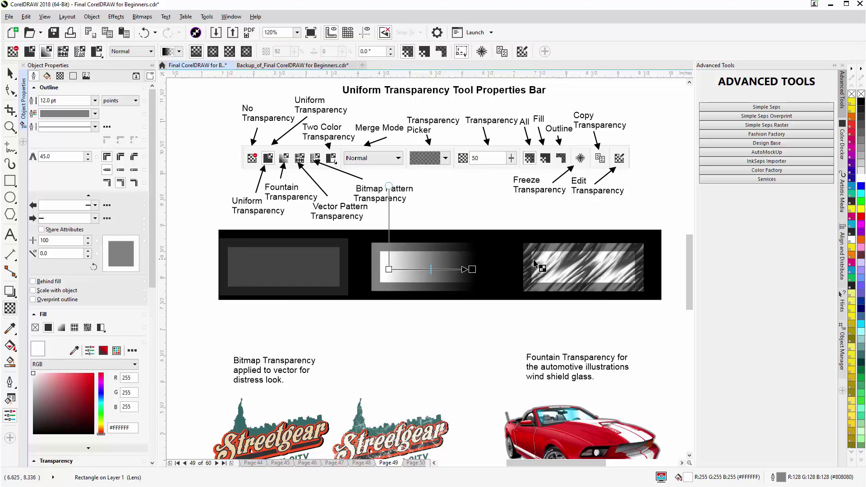
left_click(577, 276)
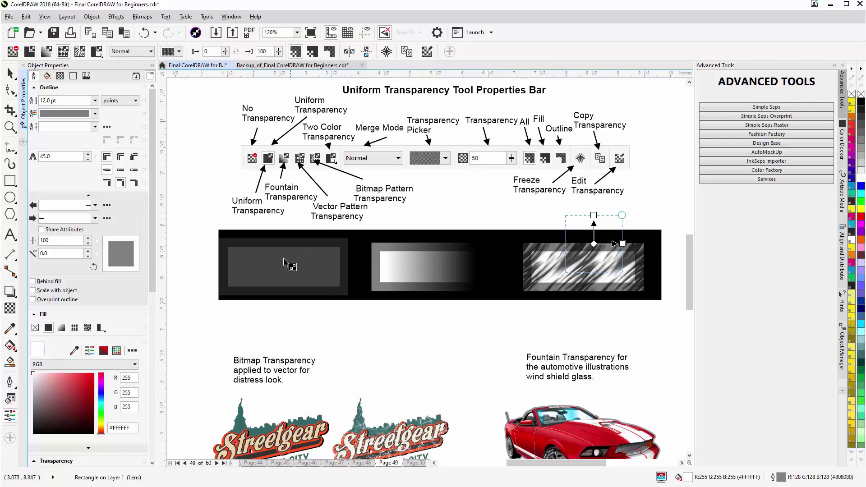
left_click(281, 274)
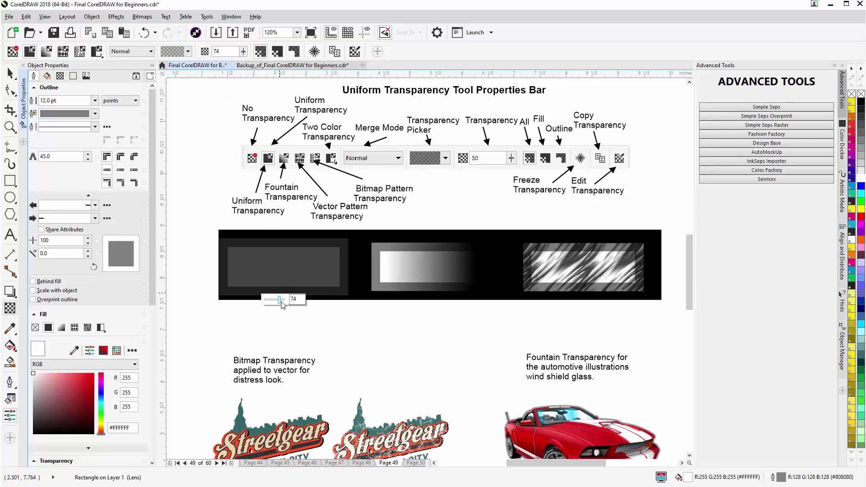
Examine the example artwork lower on the page and the fountain transparencies in the purple "21" design
left_click_drag(690, 253, 688, 284)
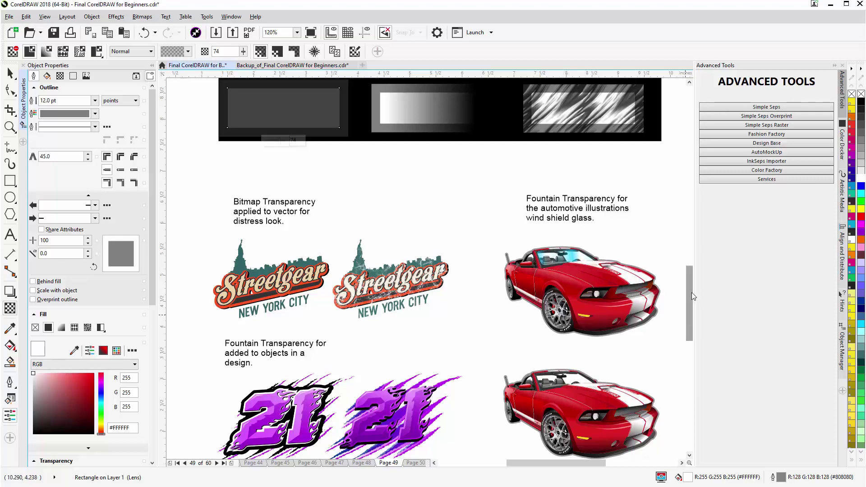
scroll(689, 298, "down", 3)
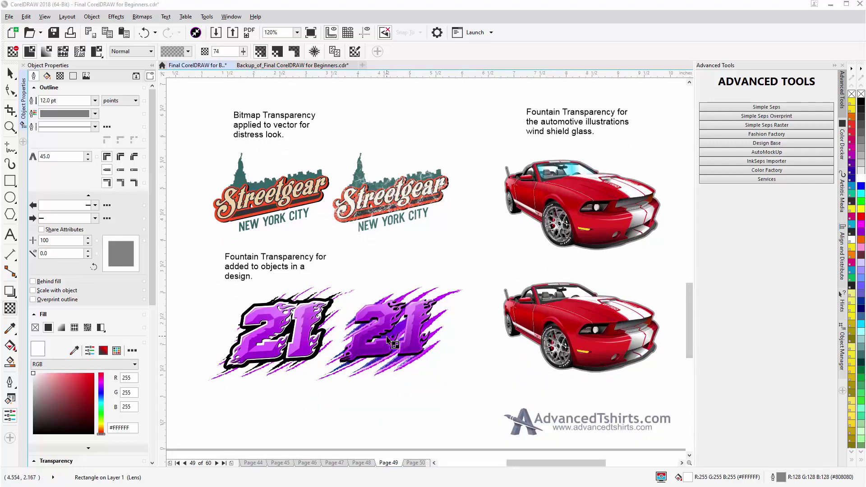
scroll(388, 339, "up", 2)
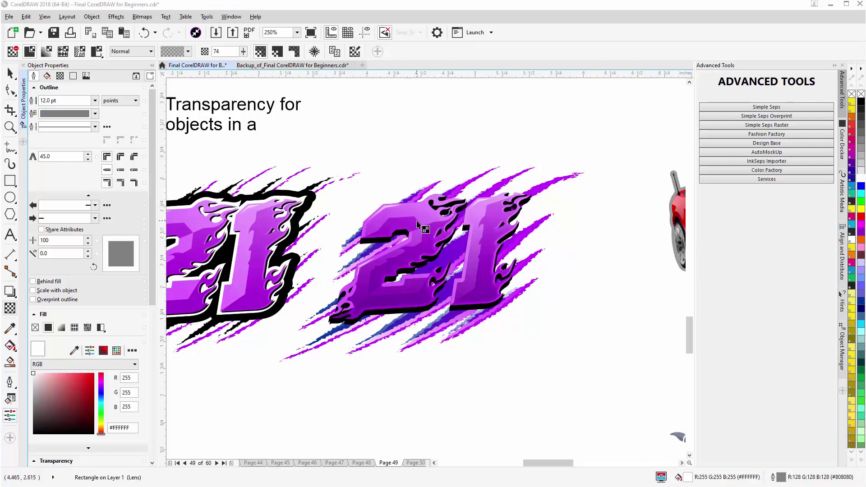
left_click(394, 303)
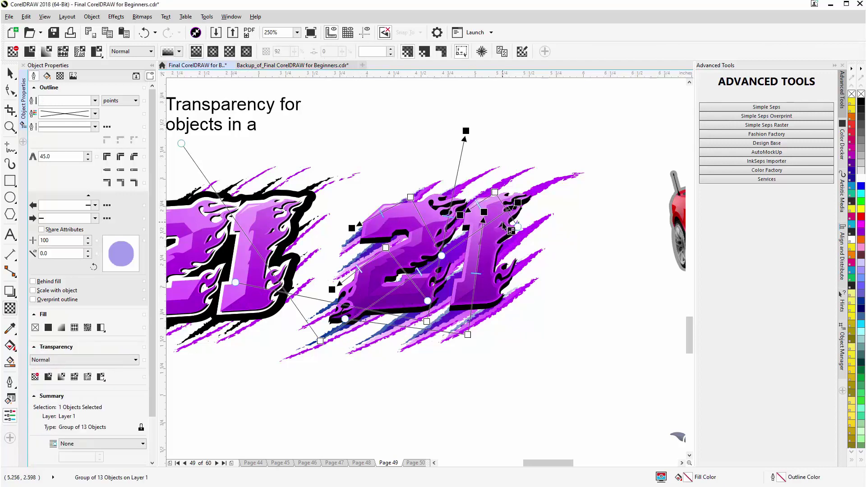
left_click(572, 322)
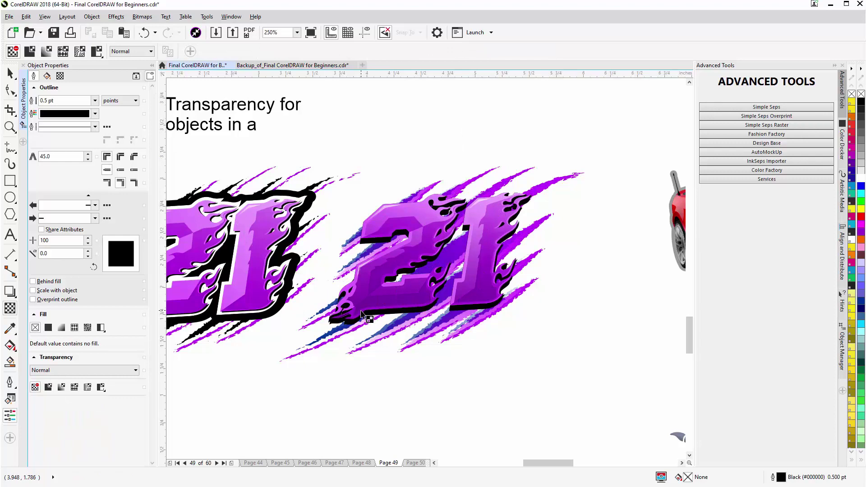
Remove all transparency from the uniform sample rectangle in the black bar
scroll(547, 367, "down", 2)
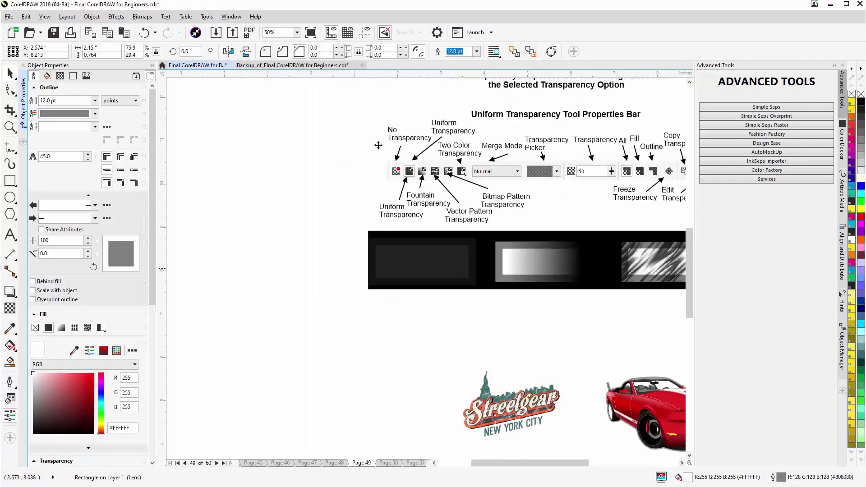
scroll(437, 264, "up", 1)
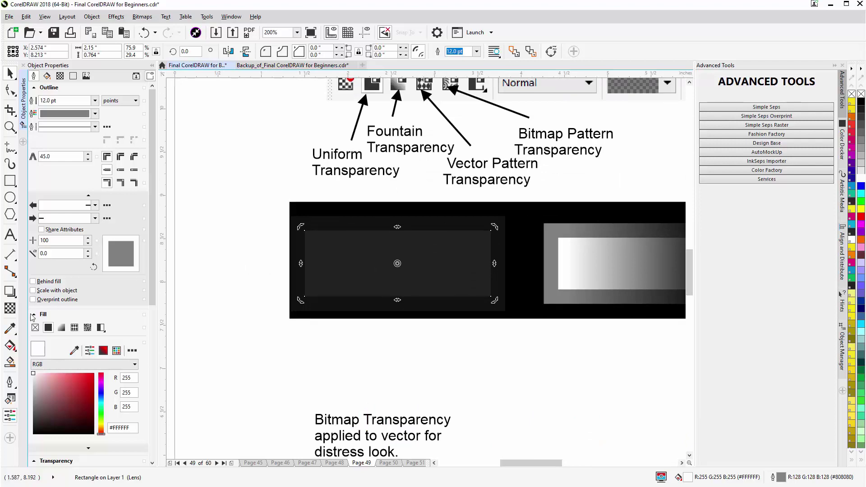
left_click(10, 309)
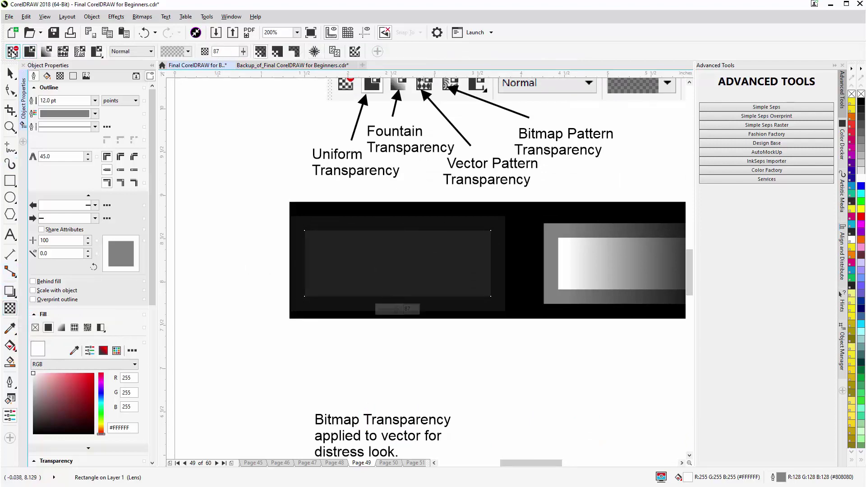
left_click(13, 52)
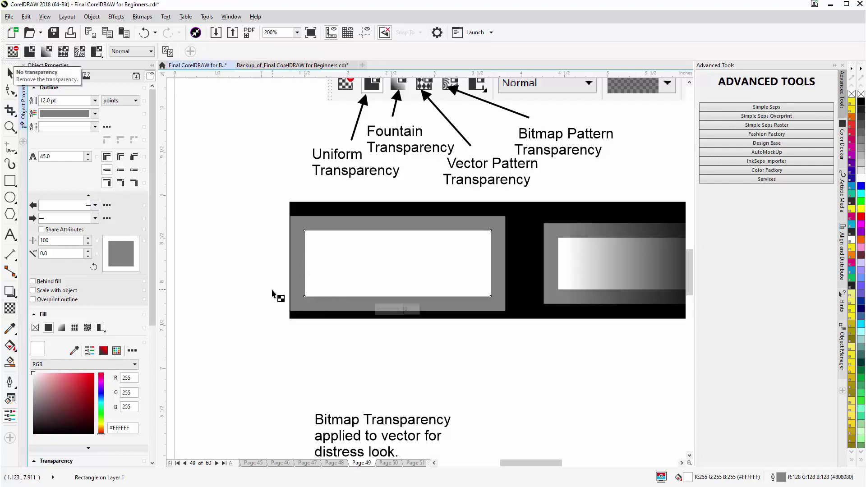
Apply uniform transparency to the rectangle, trying 45 and settling on 55
left_click(30, 53)
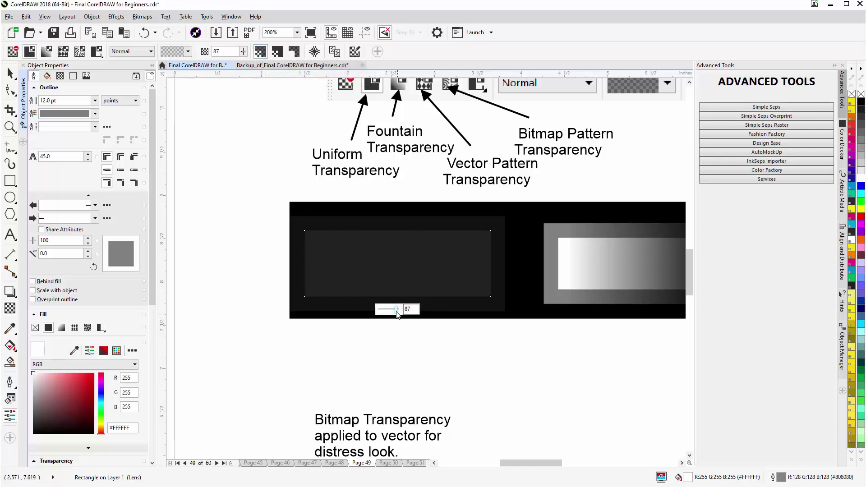
left_click_drag(397, 312, 388, 313)
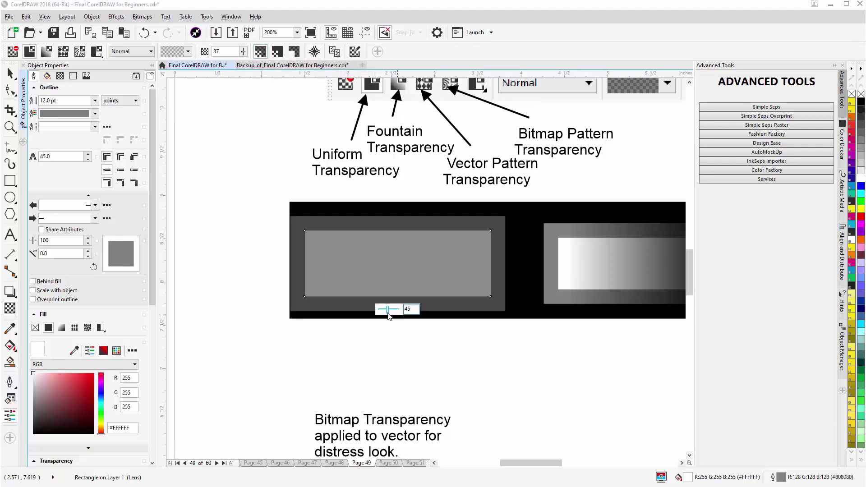
mouse_move(388, 313)
left_mouse_down()
mouse_move(405, 315)
mouse_move(391, 314)
left_mouse_up()
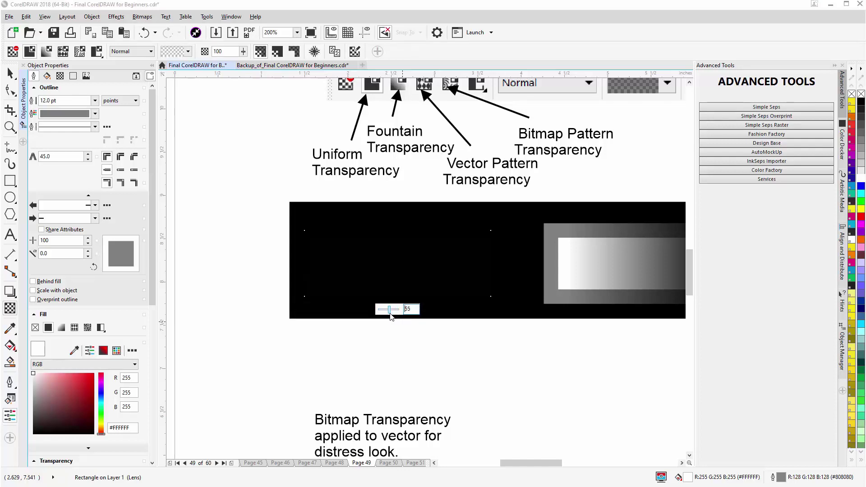
Try the transparency on the fill only, and after that limit it to the outline and set it to 72
left_click(277, 52)
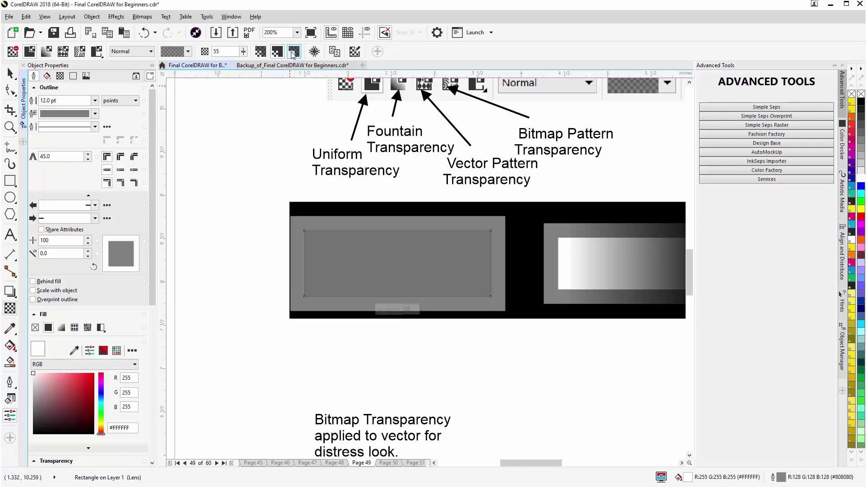
left_click(293, 52)
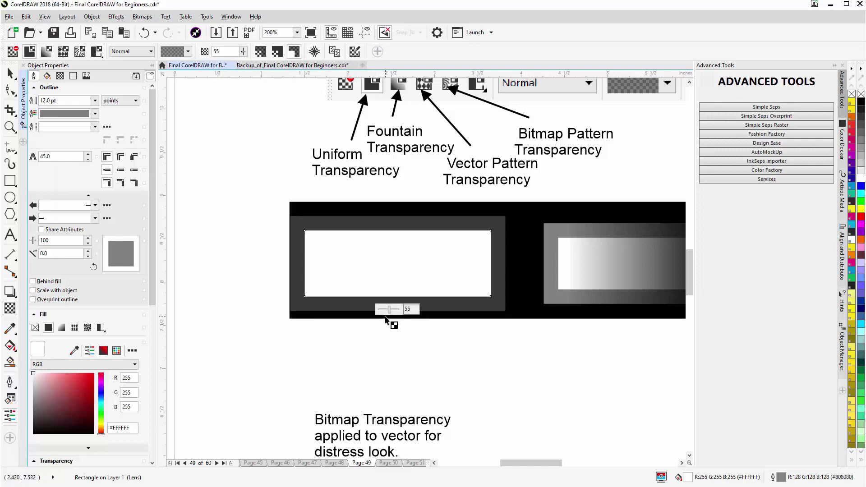
left_click_drag(390, 311, 393, 311)
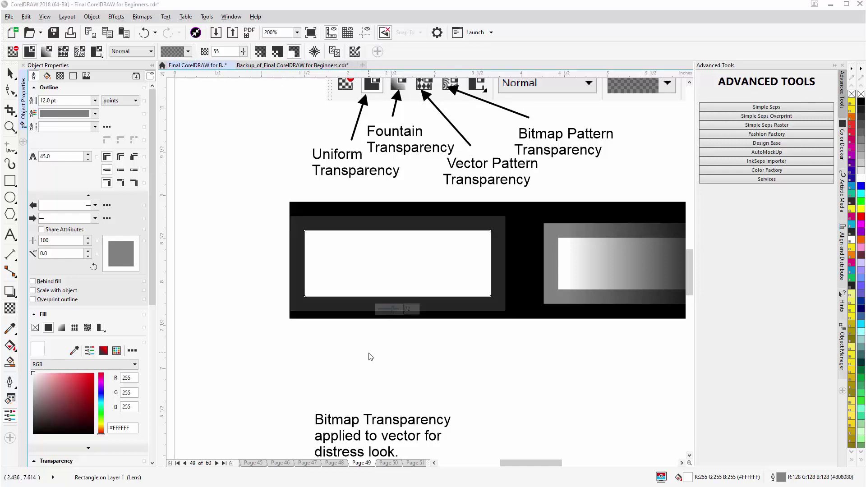